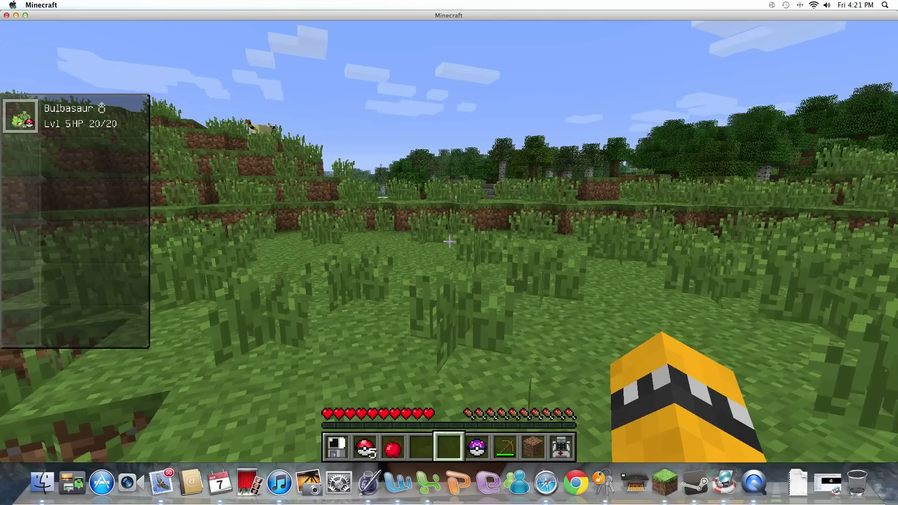
# - Look over the inventory contents, then close it and return to the world
pyautogui.press('e')
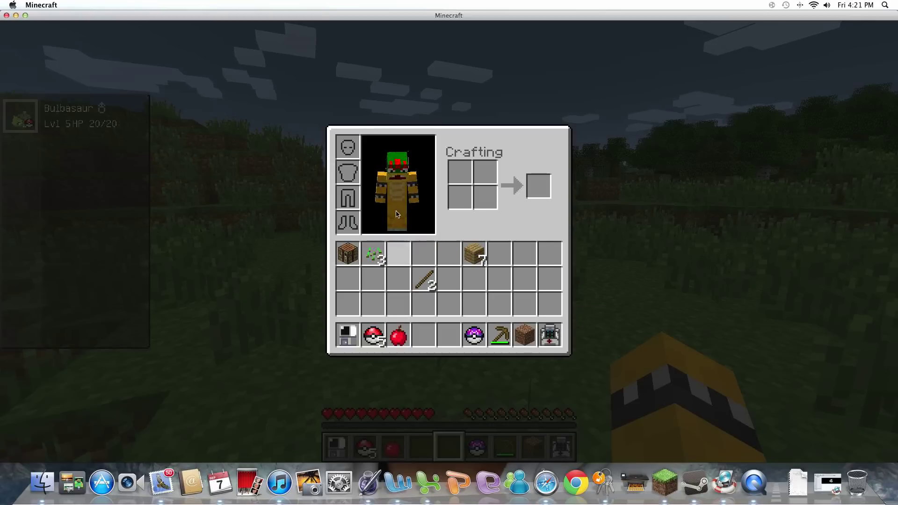
pyautogui.press('e')
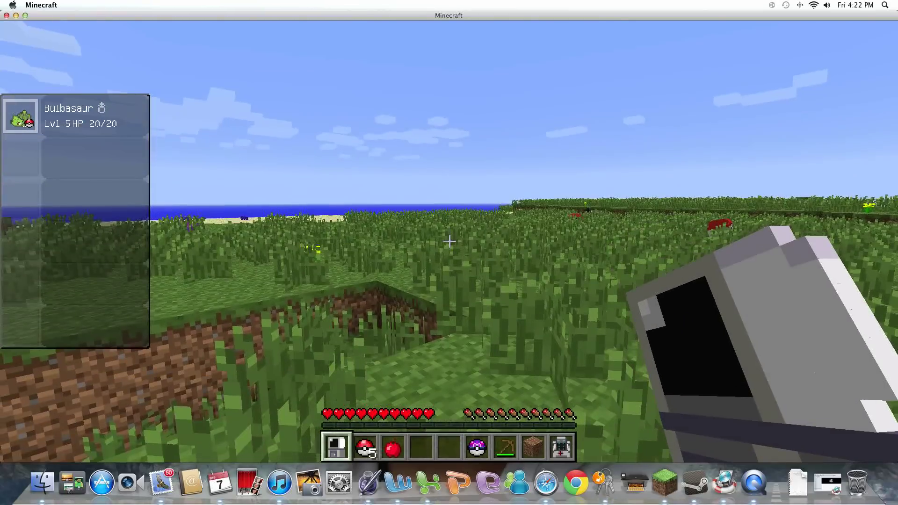
# - Resume the game from the pause menu and send out Bulbasaur
pyautogui.press('Escape')
pyautogui.press('super+Tab')
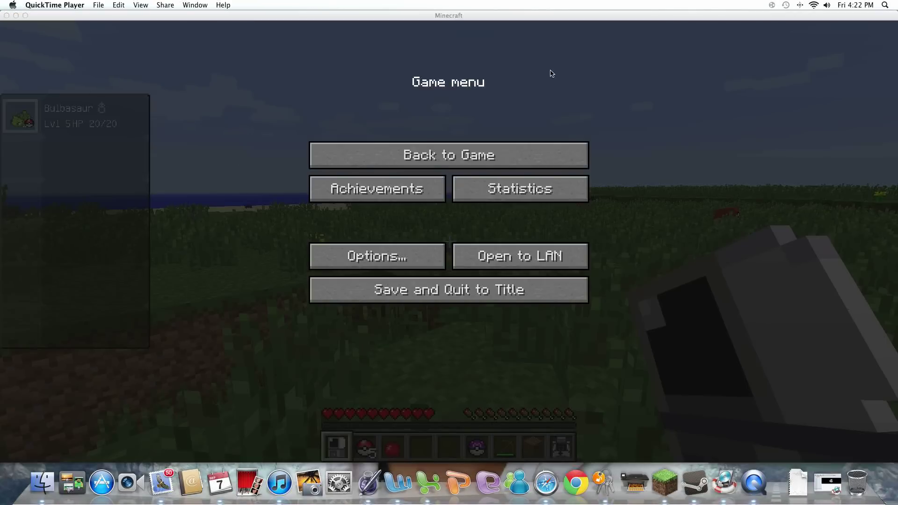
pyautogui.click(541, 162)
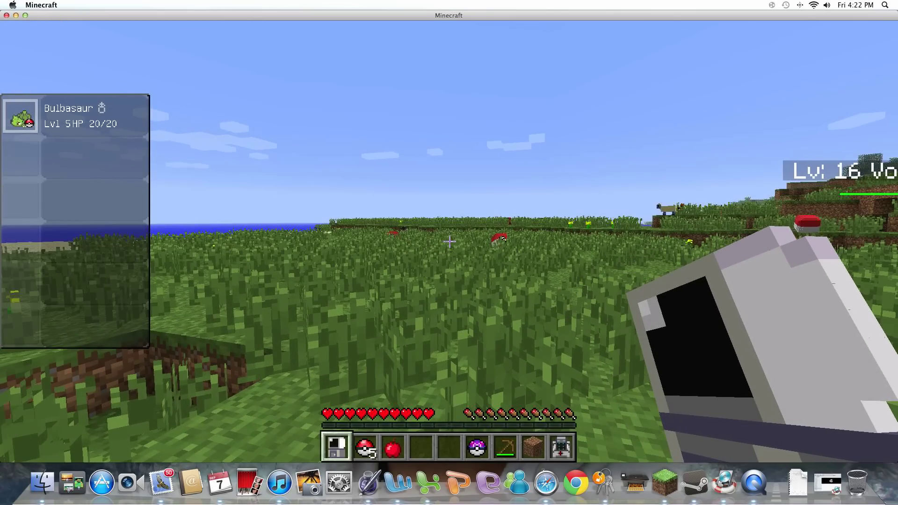
pyautogui.press('r')
# - Walk around Bulbasaur and head forward through the tall grass
pyautogui.press('w')
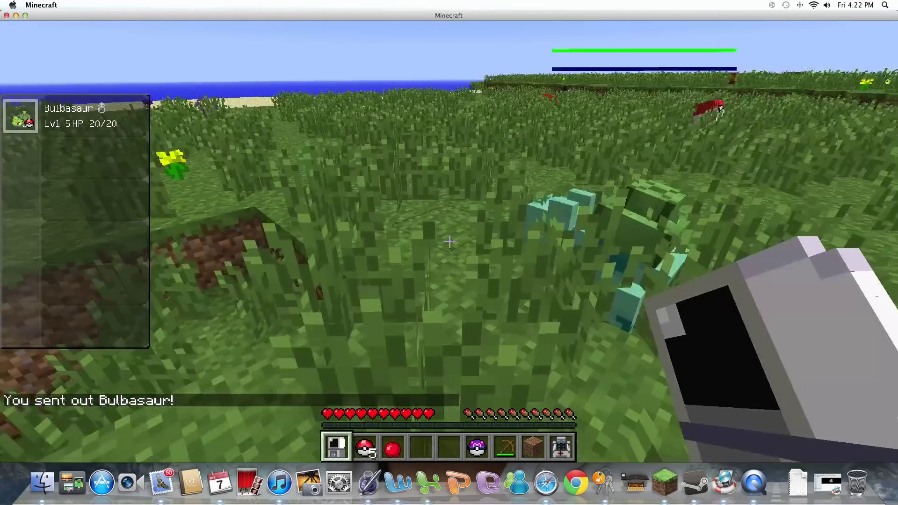
pyautogui.press('w')
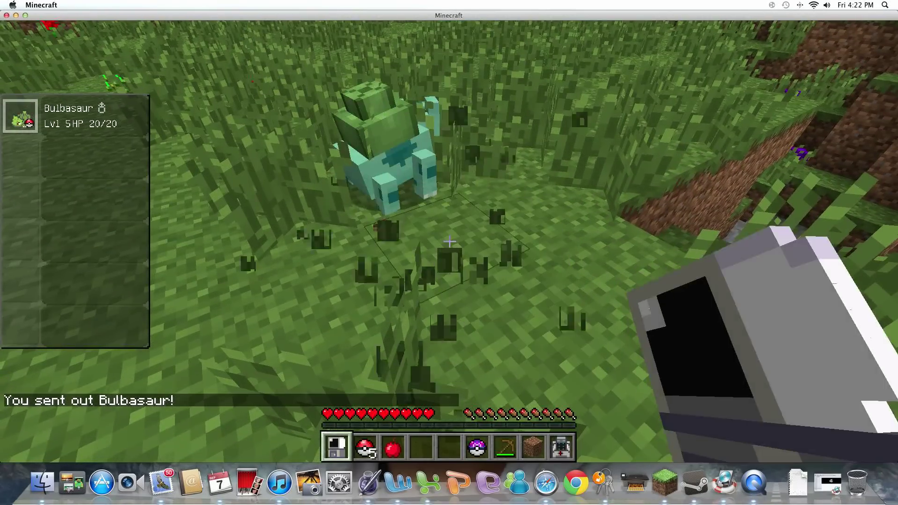
pyautogui.press('w')
pyautogui.press('s')
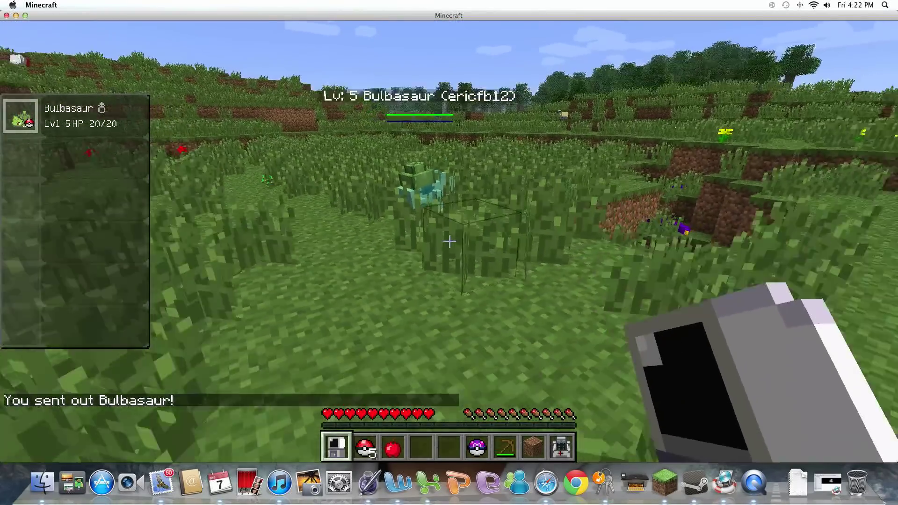
pyautogui.press('w')
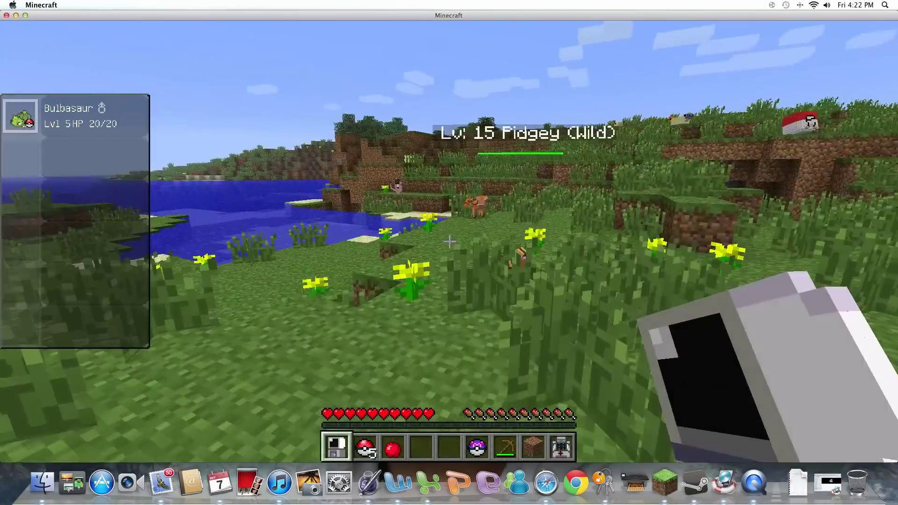
pyautogui.scroll(-1, 450, 241)
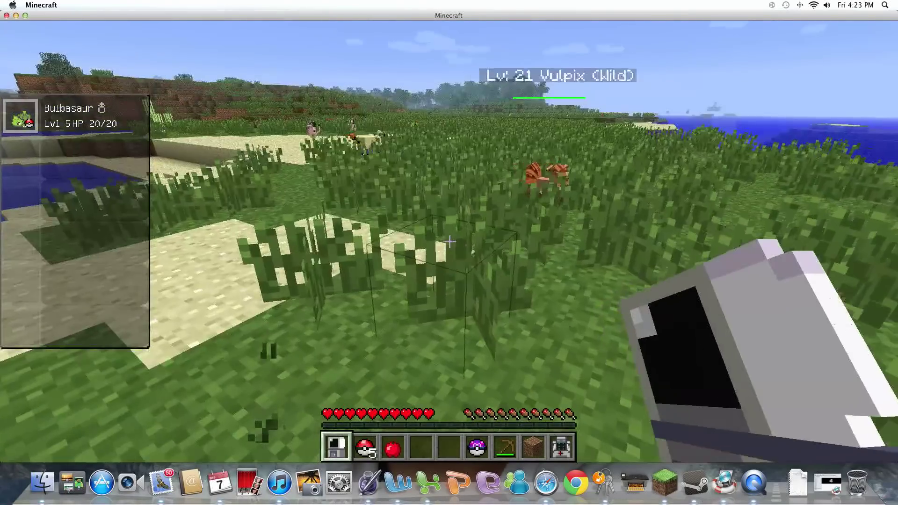
# - Break the tall grass ahead on the way to the wild Lv 13 Pidgey
pyautogui.click(449, 242)
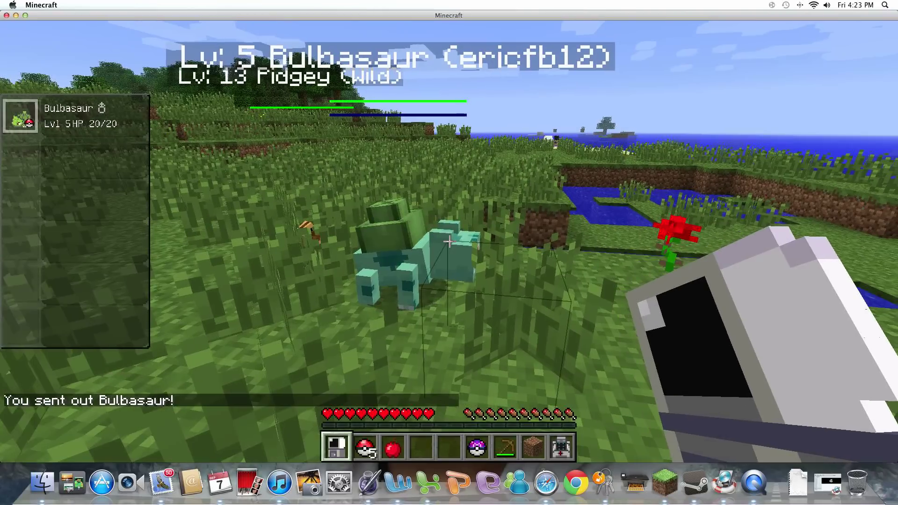
# - Clear the tall grass around the Pidgey, recalling and resending Bulbasaur
pyautogui.press('r')
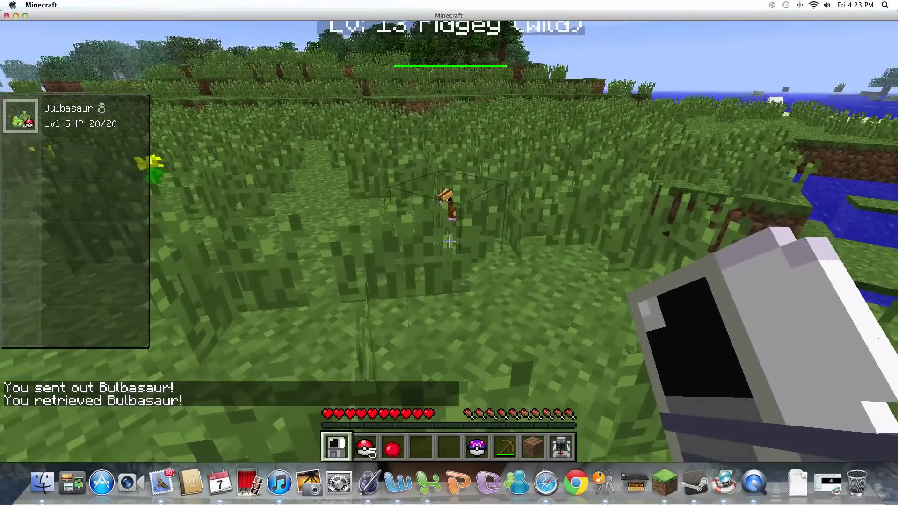
pyautogui.click(449, 242)
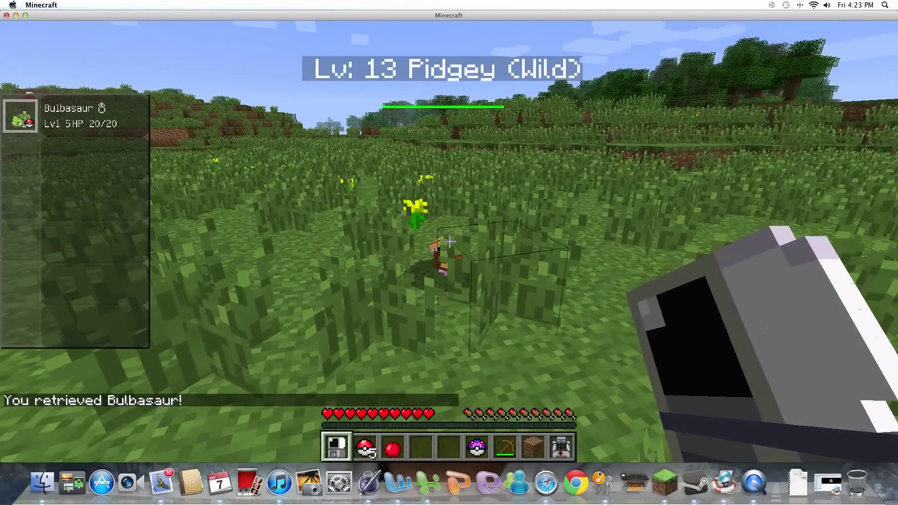
pyautogui.press('r')
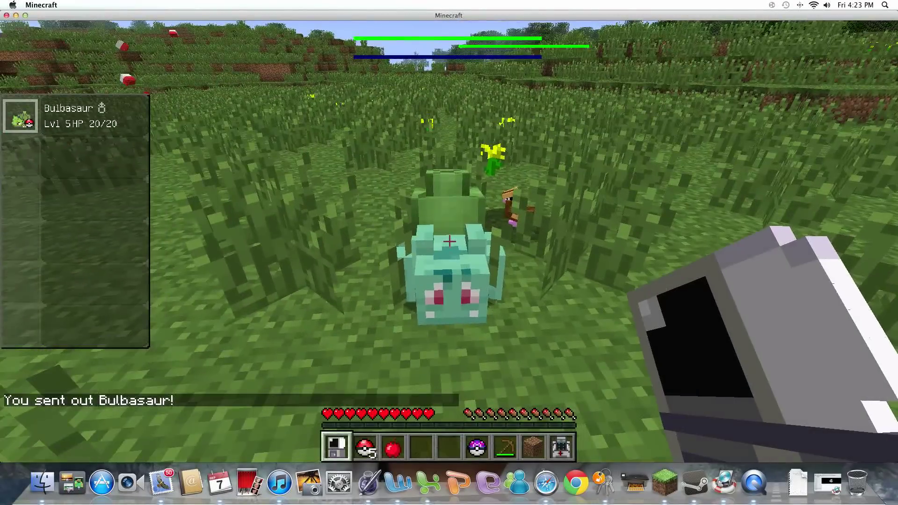
pyautogui.press('r')
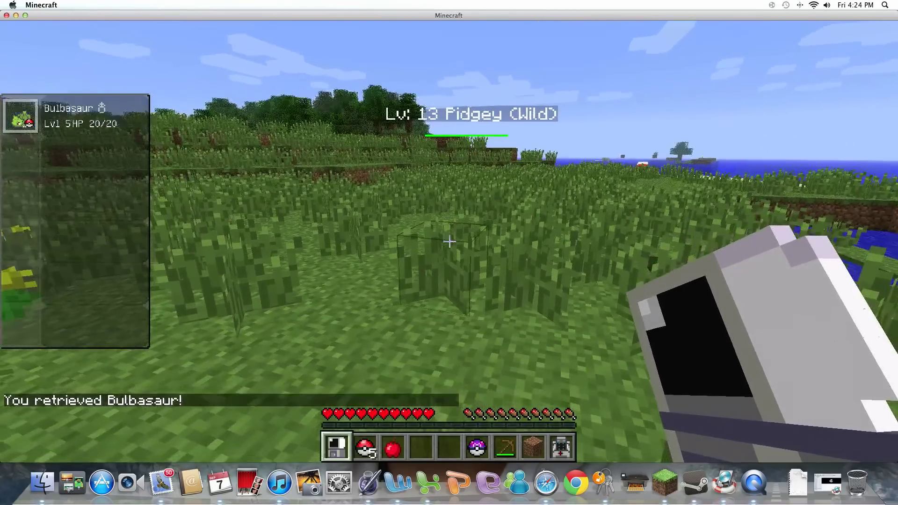
pyautogui.click(449, 242)
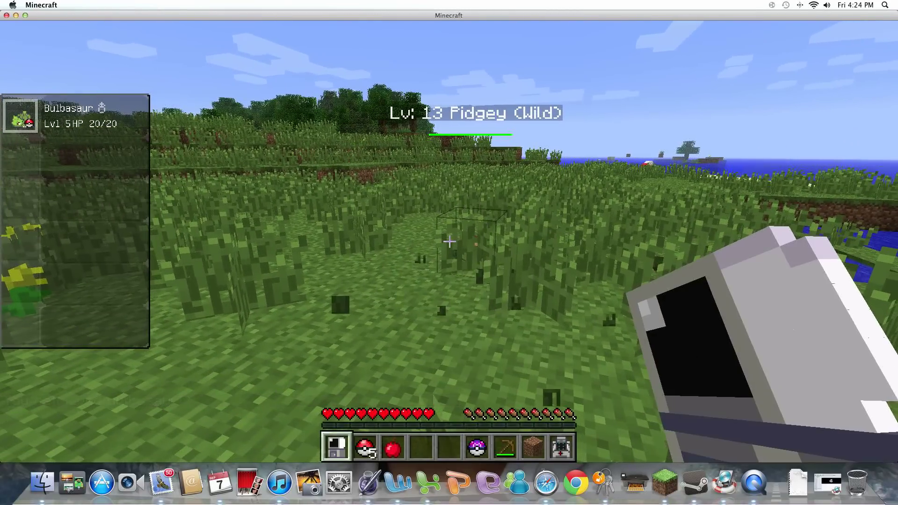
pyautogui.click(449, 242)
# - Send Bulbasaur at the wild Pidgey, attack with Tackle, and move closer
pyautogui.press('r')
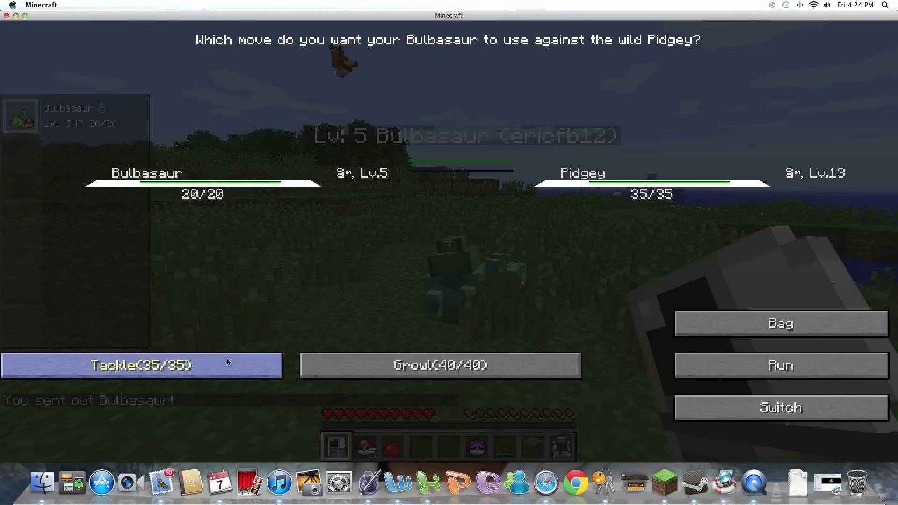
pyautogui.click(227, 362)
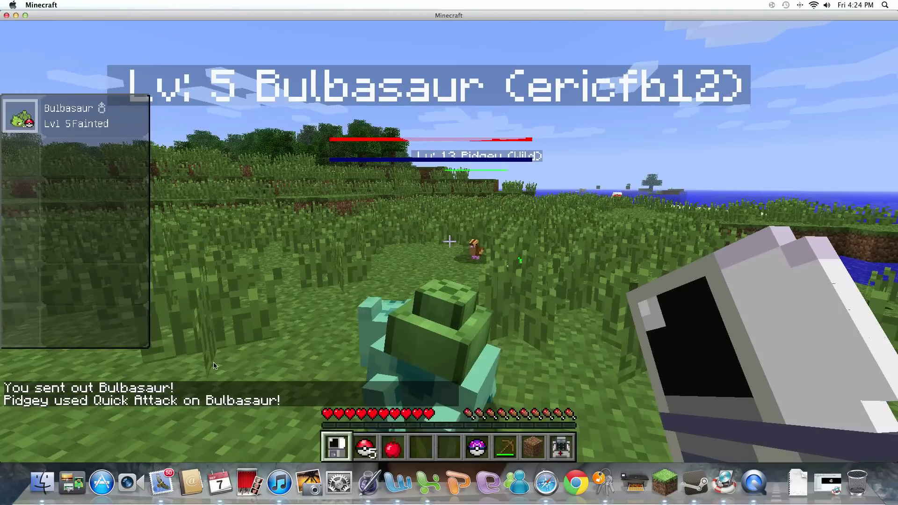
pyautogui.press('w')
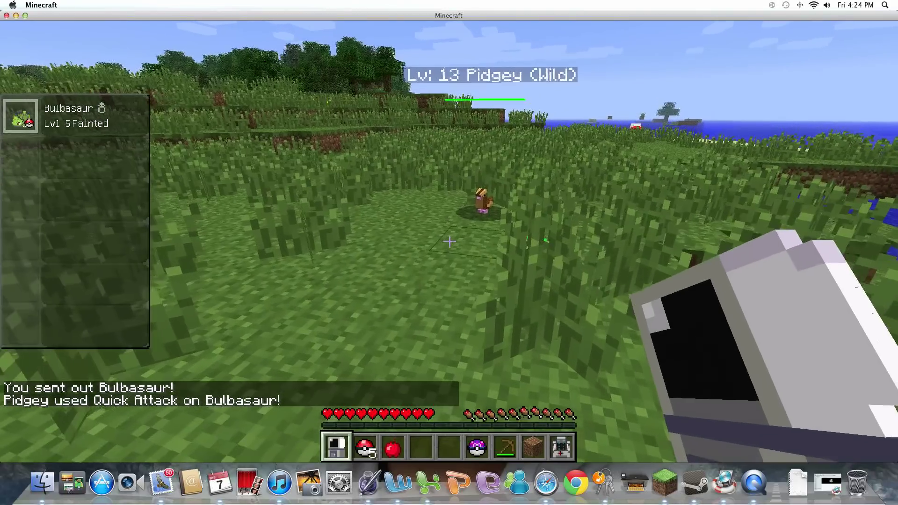
pyautogui.press('w')
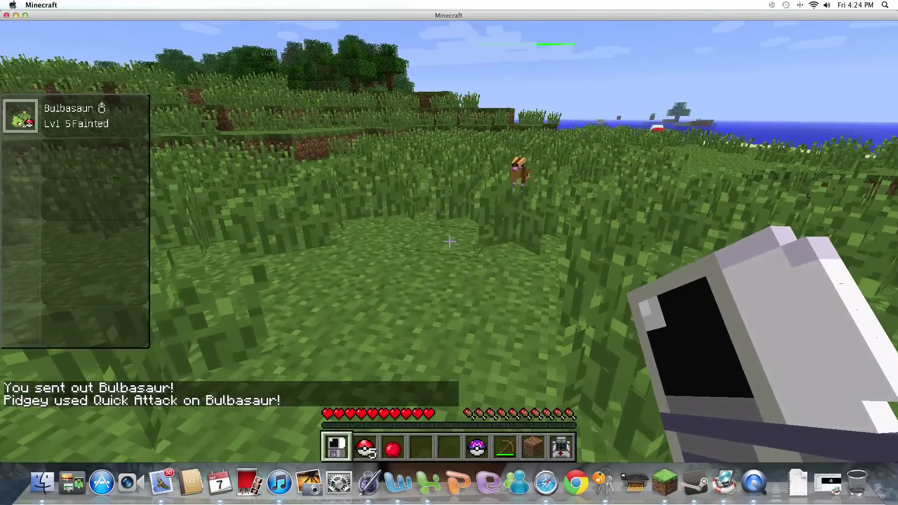
pyautogui.scroll(-7, 449, 242)
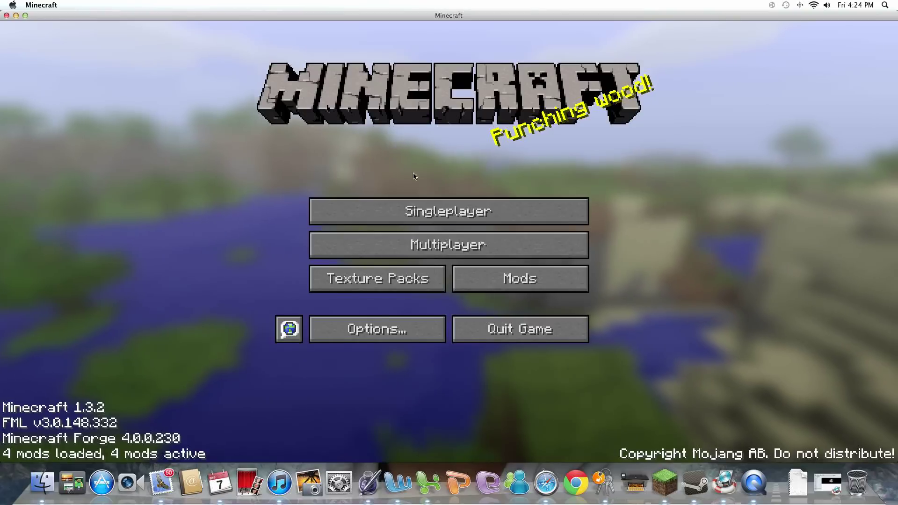
# - Load the saved world and use the healer to restore the party
pyautogui.click(449, 210)
pyautogui.click(449, 143)
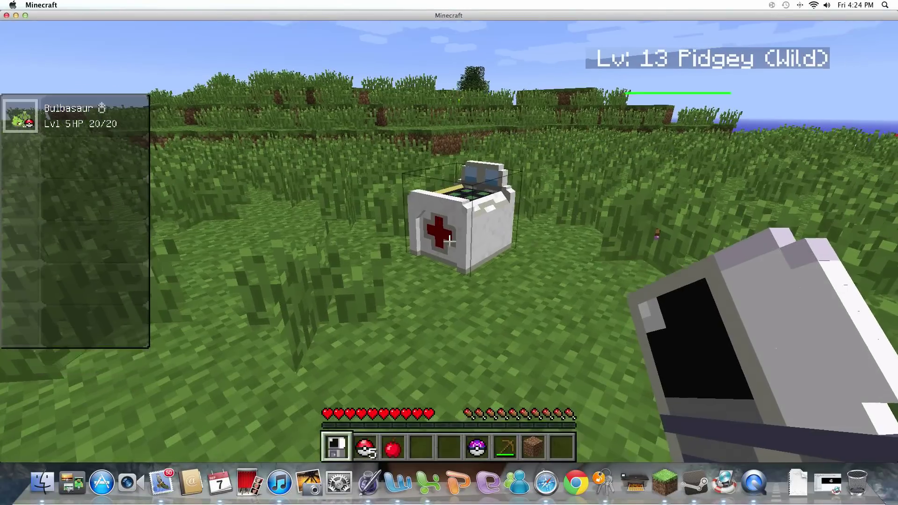
pyautogui.rightClick(450, 238)
pyautogui.click(520, 388)
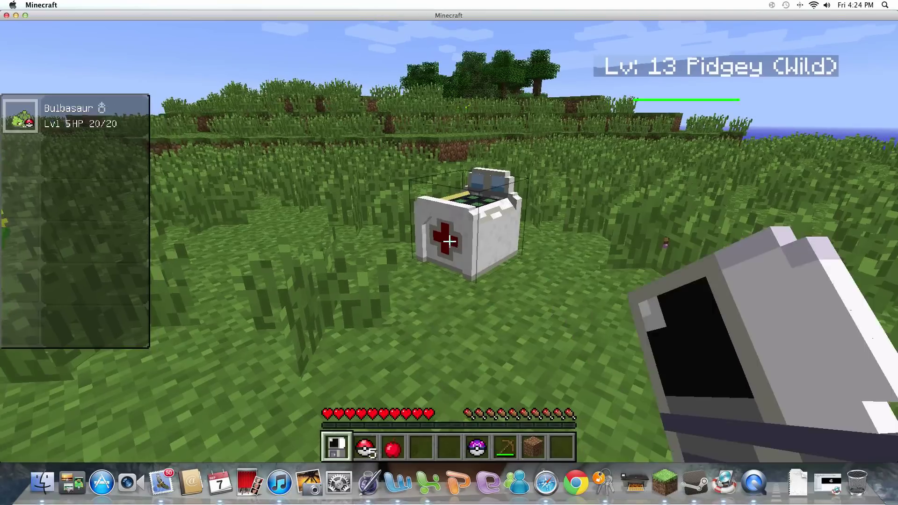
# - Break the healer block with the pickaxe and collect its drop
pyautogui.press('e')
pyautogui.press('e')
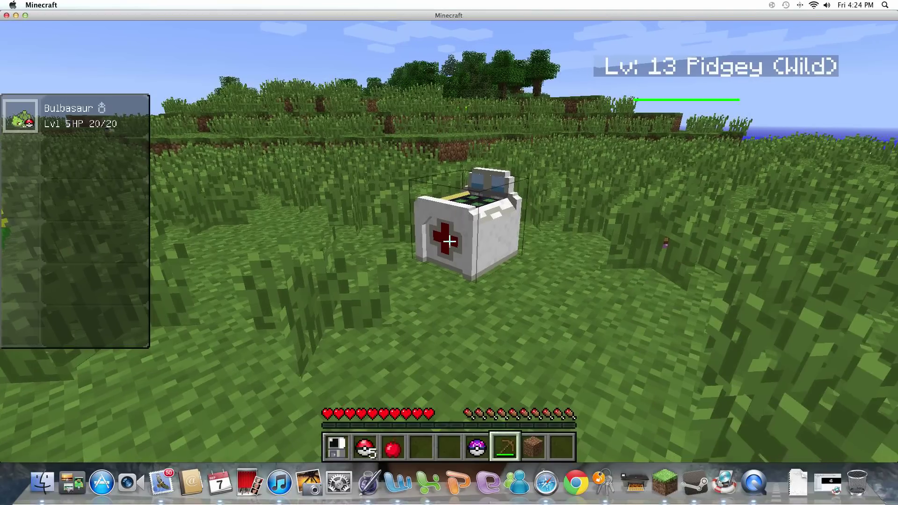
pyautogui.click(449, 241)
pyautogui.click(449, 239)
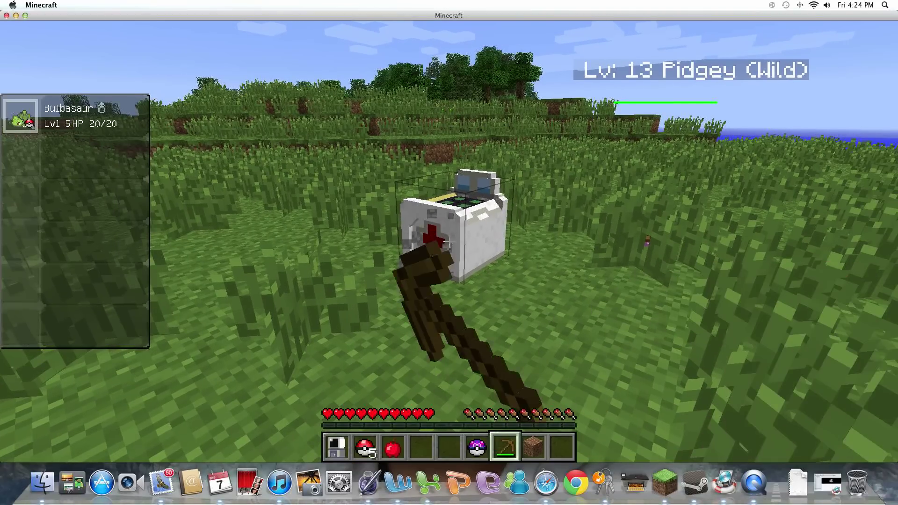
pyautogui.click(449, 242)
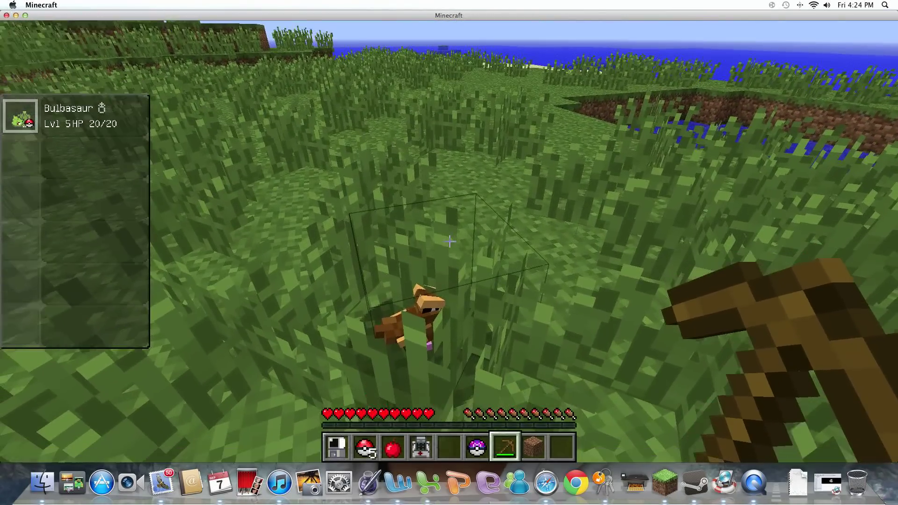
pyautogui.click(449, 242)
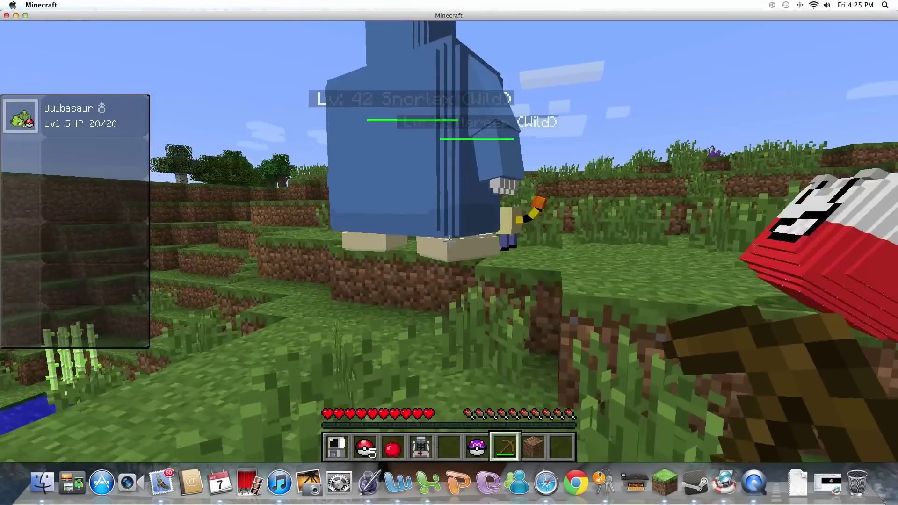
pyautogui.scroll(1, 449, 242)
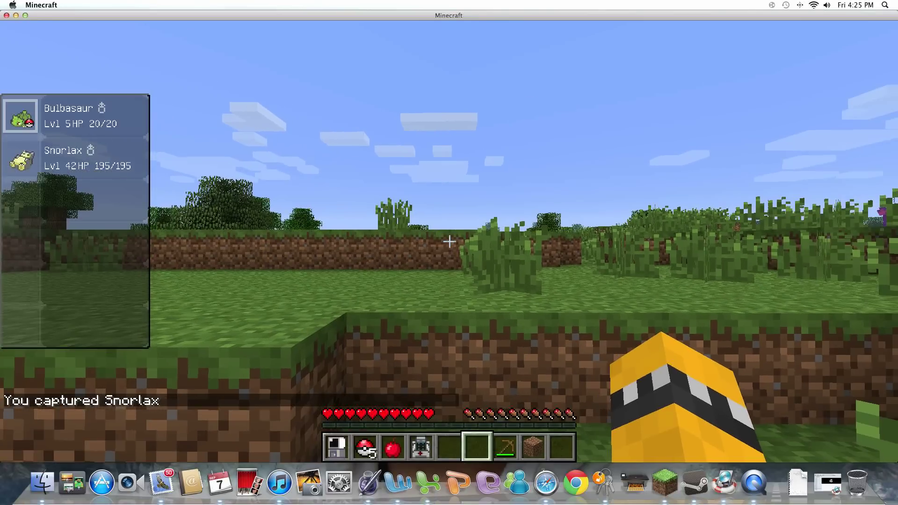
# - Select Snorlax in the party and recall it into its Poké Ball
pyautogui.press('Down')
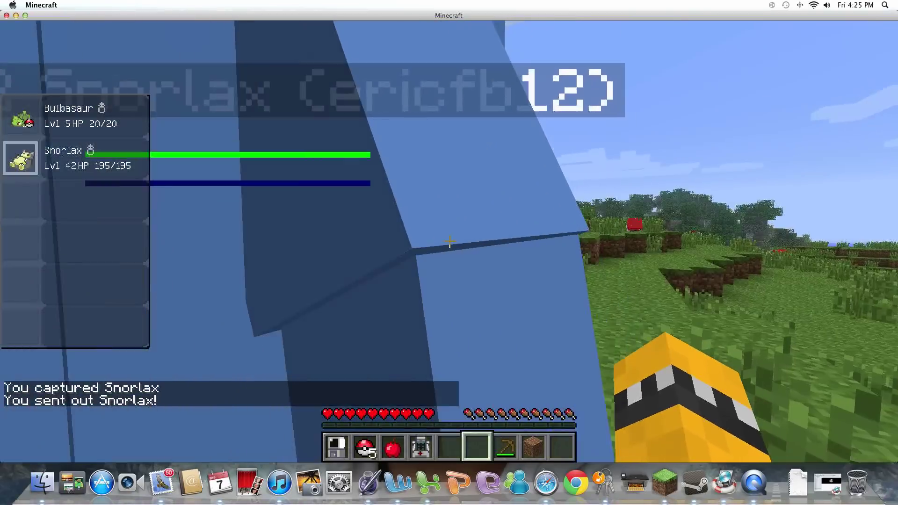
pyautogui.press('r')
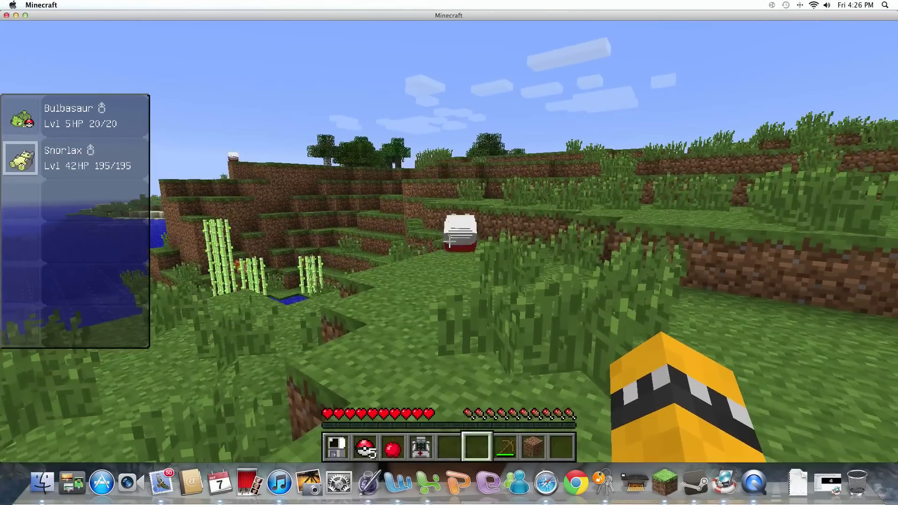
# - Send out Snorlax, then view the inventory and close it again
pyautogui.press('r')
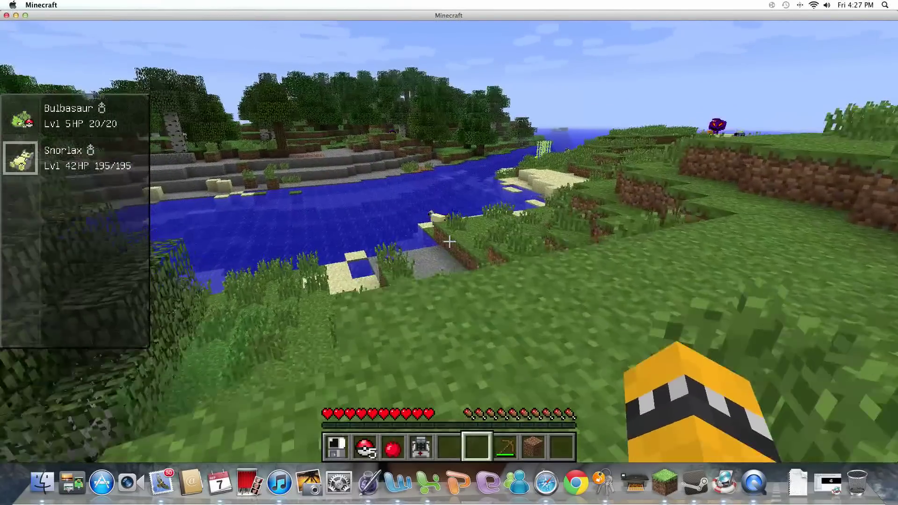
pyautogui.press('e')
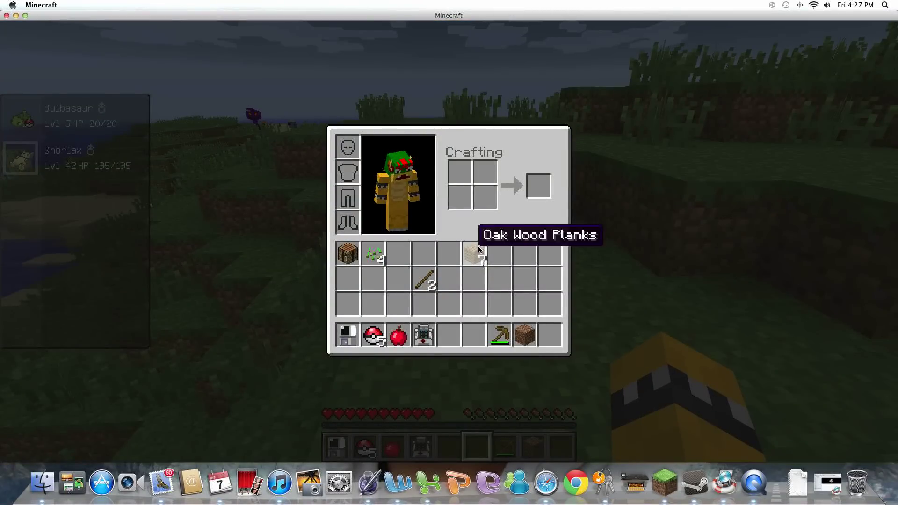
pyautogui.press('Escape')
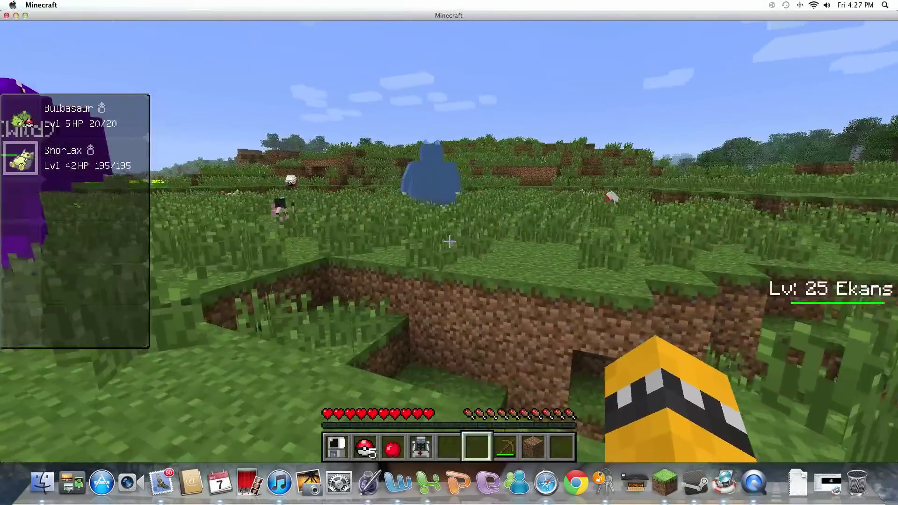
# - Walk across the meadow up to the wild blue Snorlax and look around it
pyautogui.press('w')
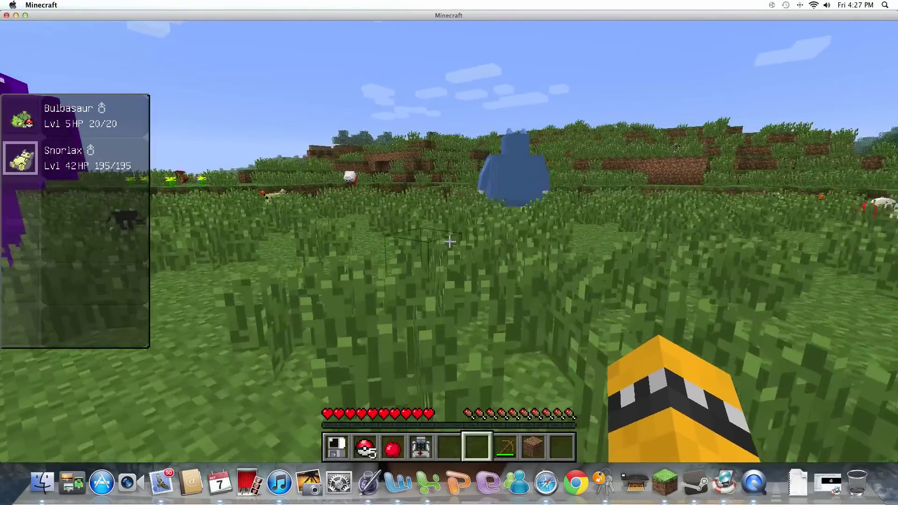
pyautogui.press('w')
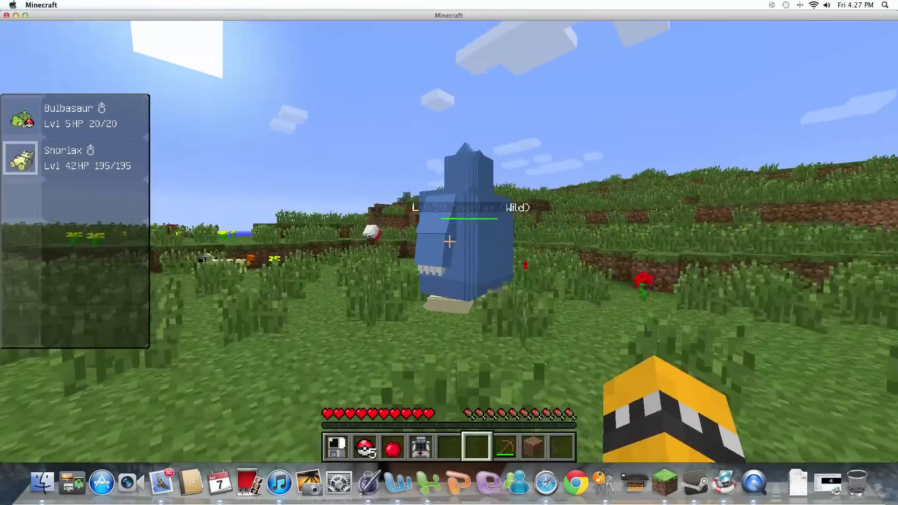
pyautogui.press('w')
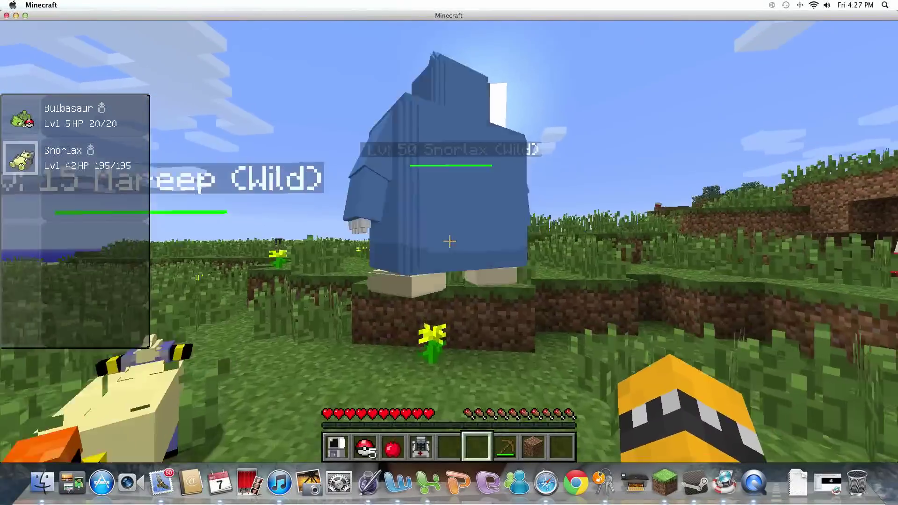
pyautogui.press('w')
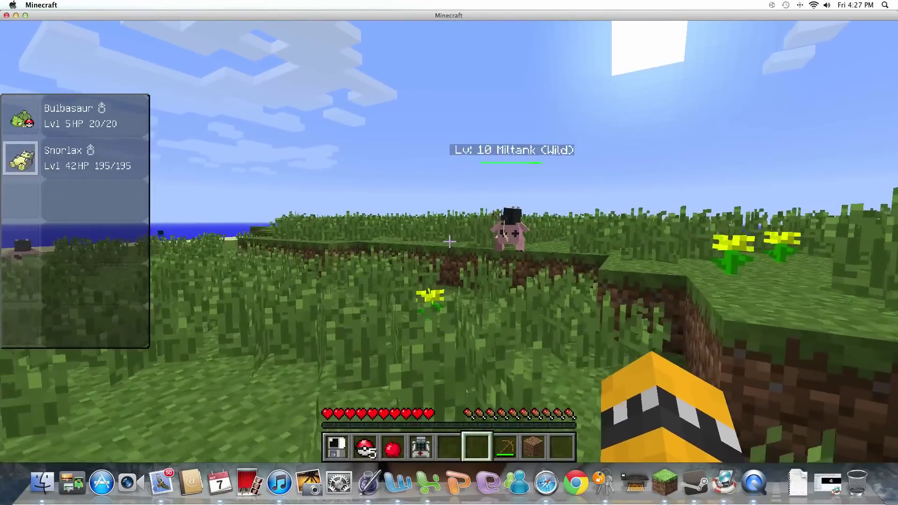
pyautogui.moveTo(450, 242); pyautogui.dragTo(449, 242)
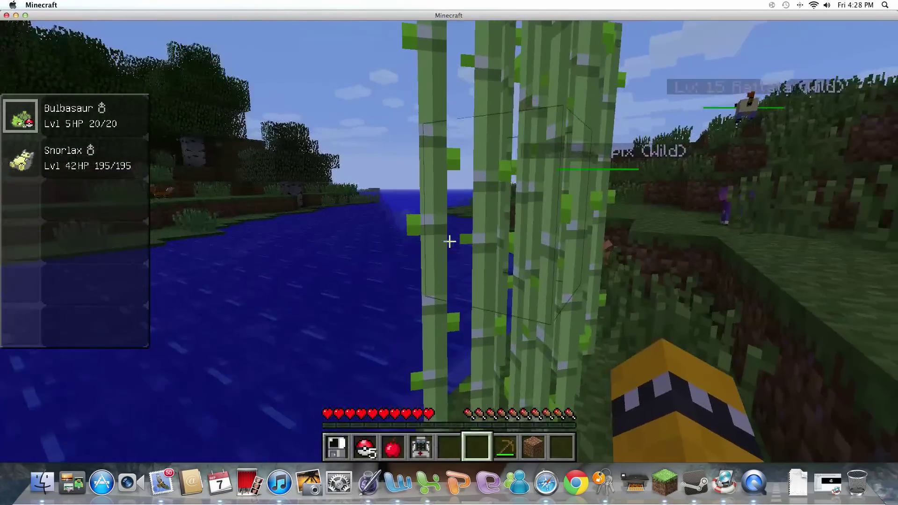
# - Break the sugar cane stalks at the river's edge
pyautogui.click(449, 241)
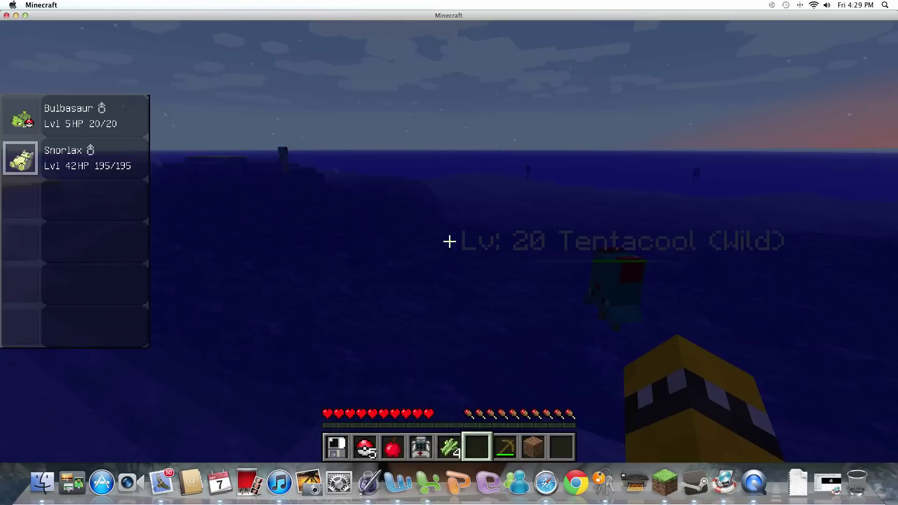
# - Send Snorlax against the Lv 17 Mareep, using Belly Drum twice, then Lick three times
pyautogui.press('r')
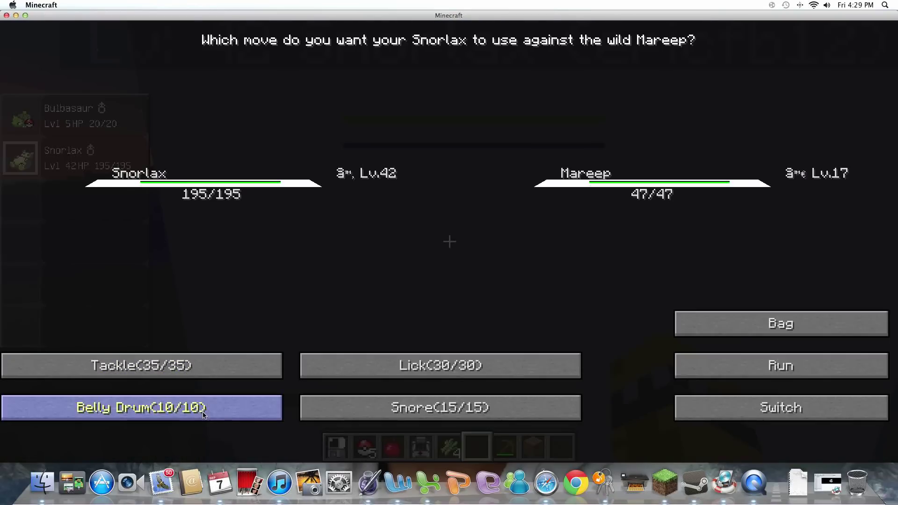
pyautogui.click(203, 411)
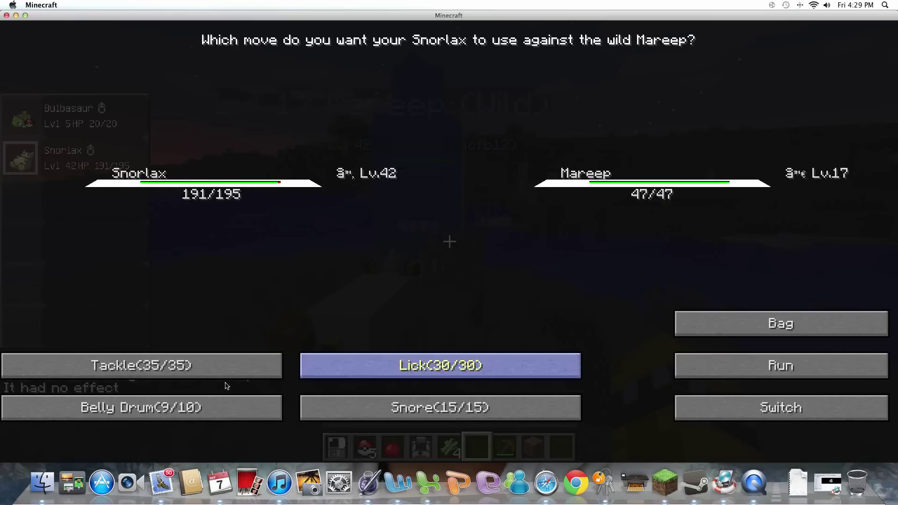
pyautogui.click(231, 416)
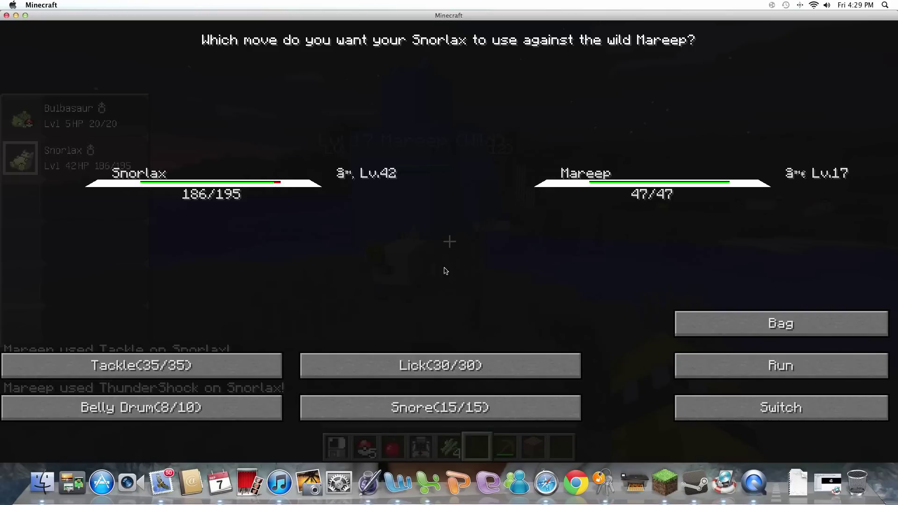
pyautogui.click(463, 366)
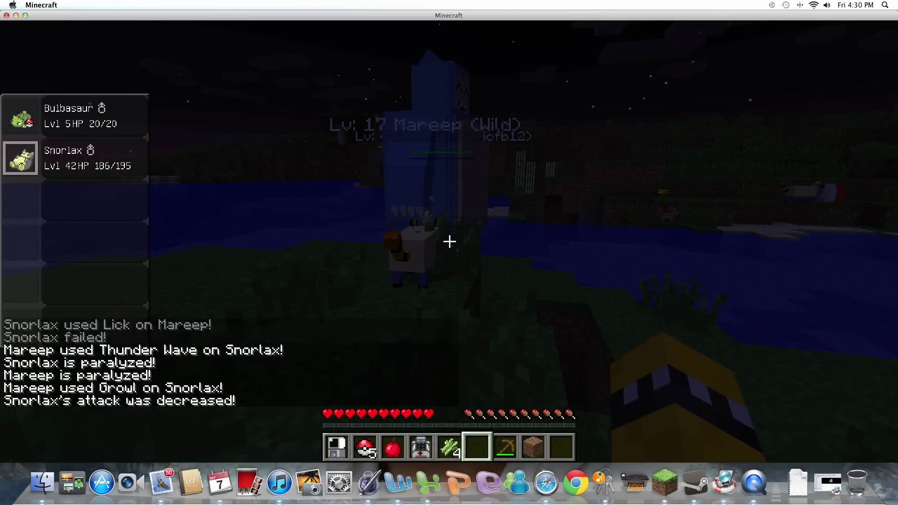
pyautogui.click(469, 370)
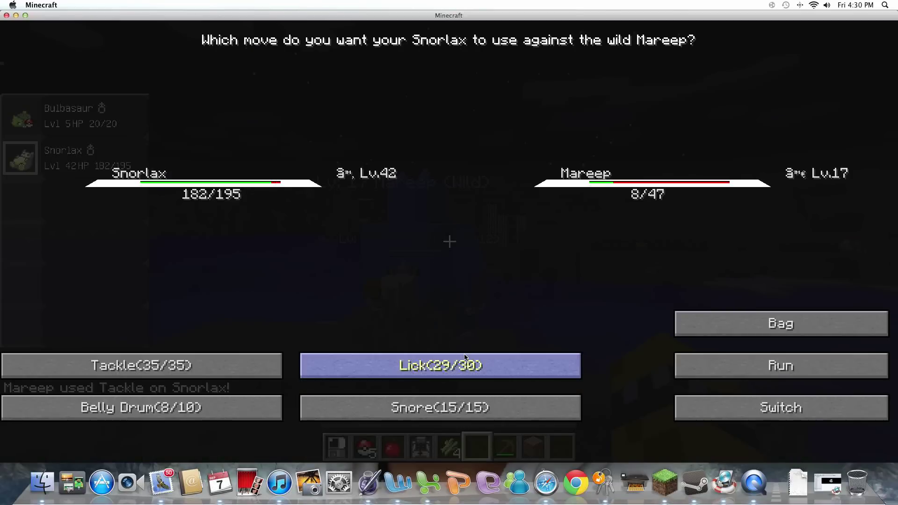
pyautogui.click(441, 365)
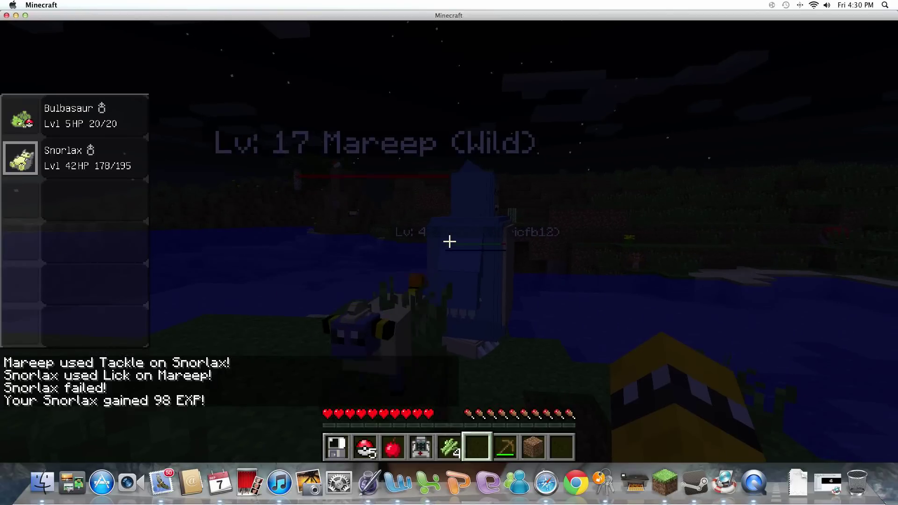
# - Recall Snorlax, hold the pokéball in slot 2, and walk across the sand toward Mareep
pyautogui.press('r')
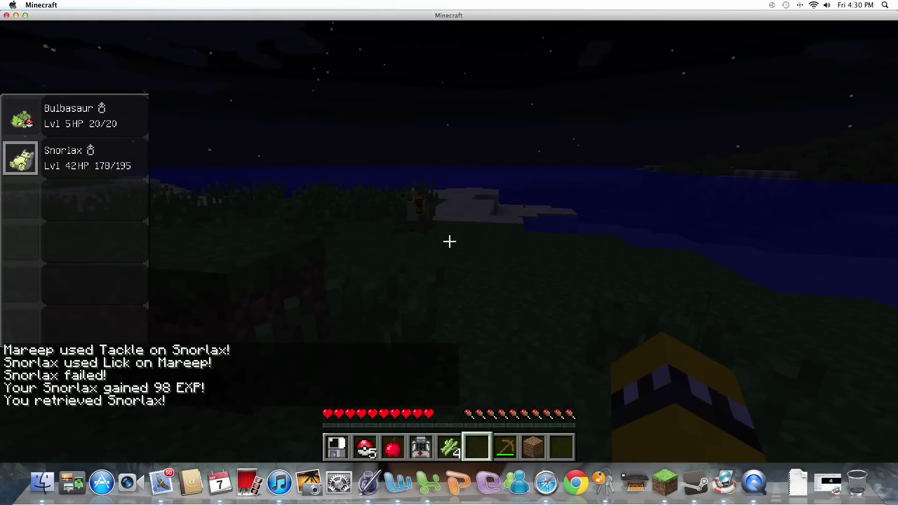
pyautogui.press('2')
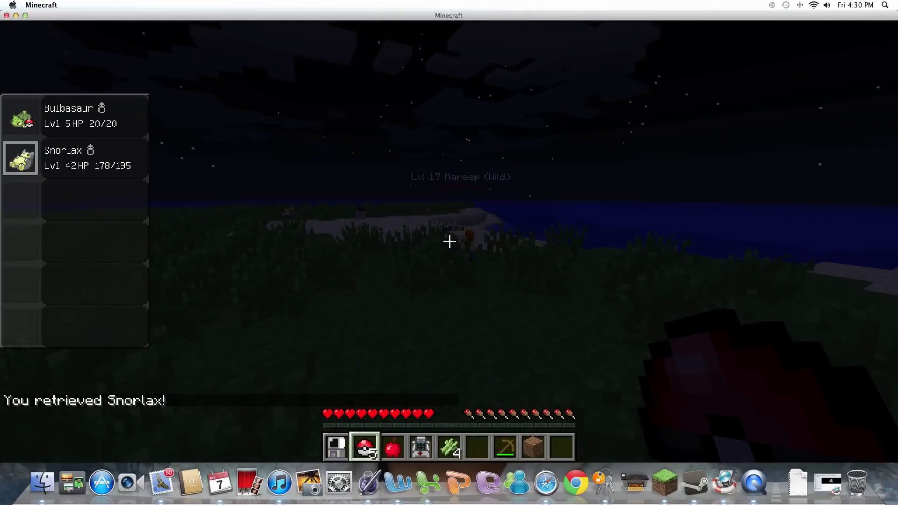
pyautogui.press('w')
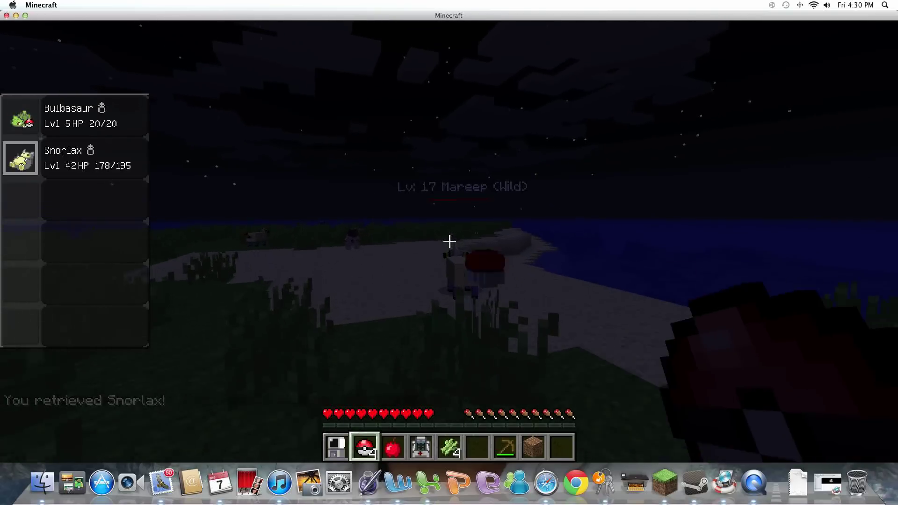
pyautogui.press('w')
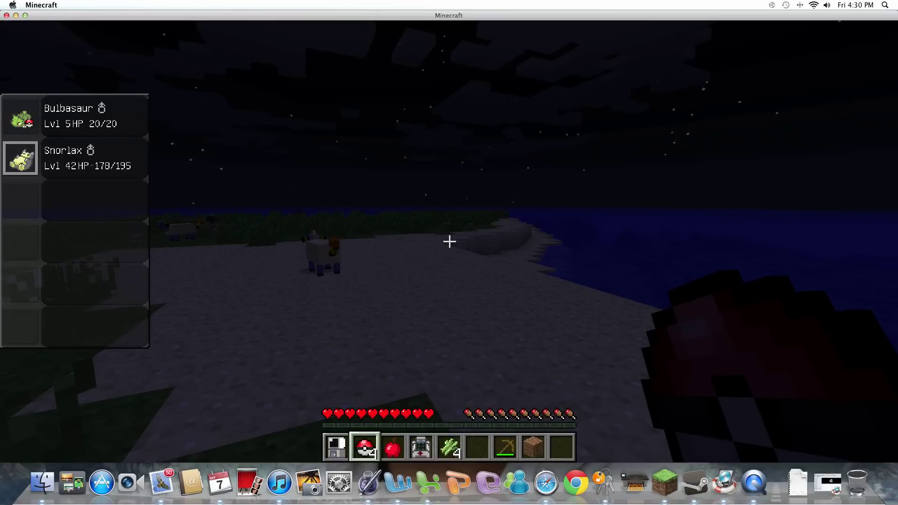
pyautogui.press('w')
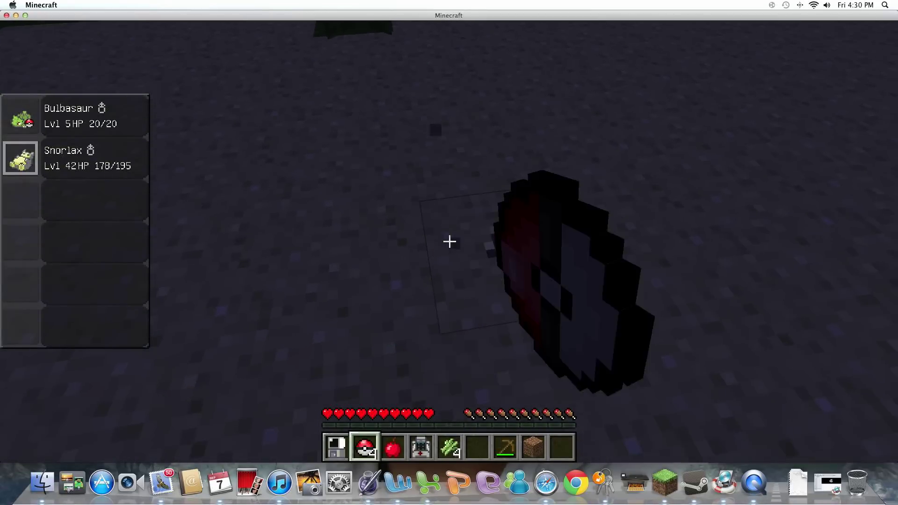
# - Break the stone block underfoot, fill the hole back in, and send Snorlax out
pyautogui.click(449, 242)
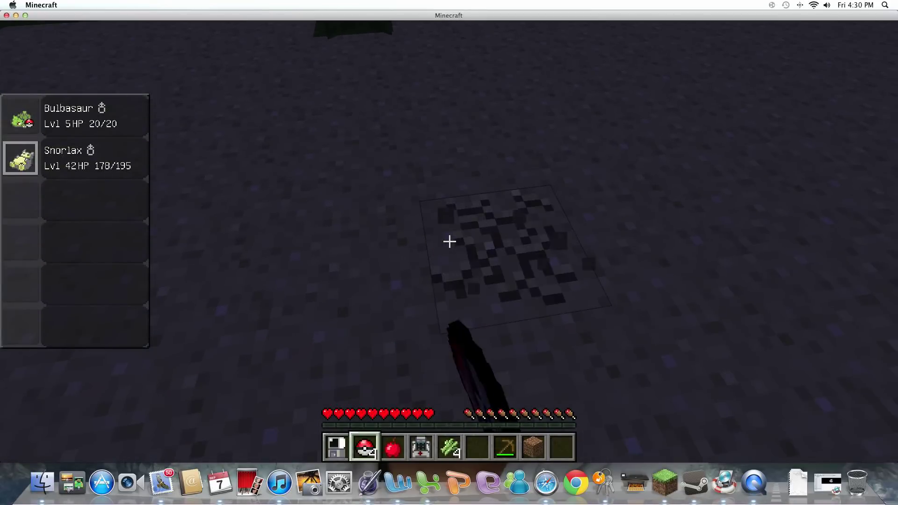
pyautogui.click(449, 242)
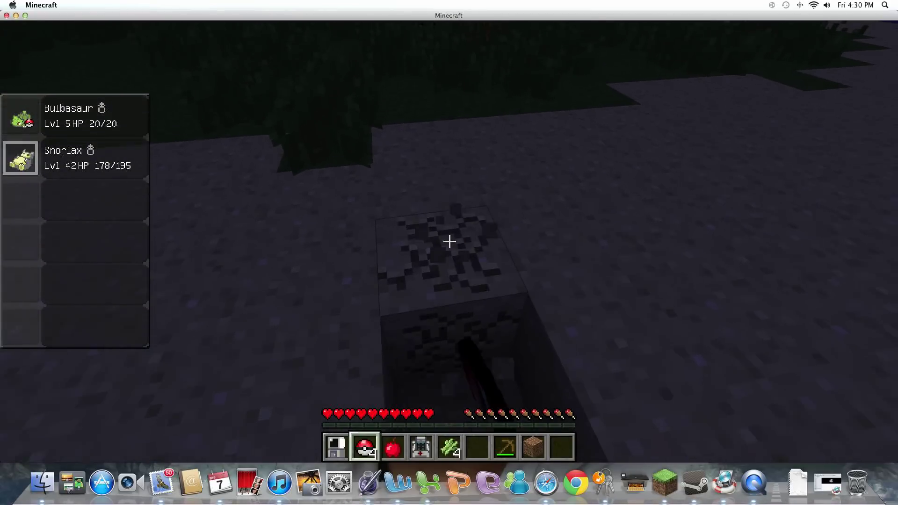
pyautogui.rightClick(450, 241)
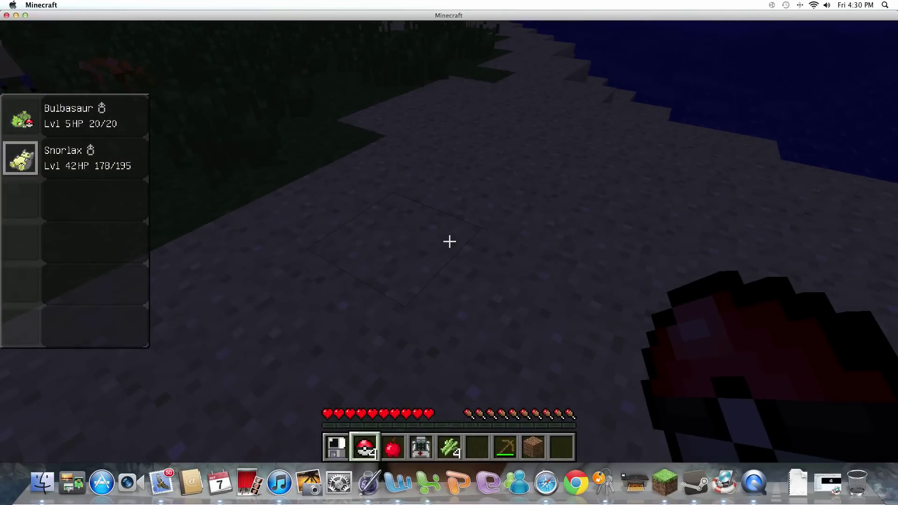
pyautogui.rightClick(449, 242)
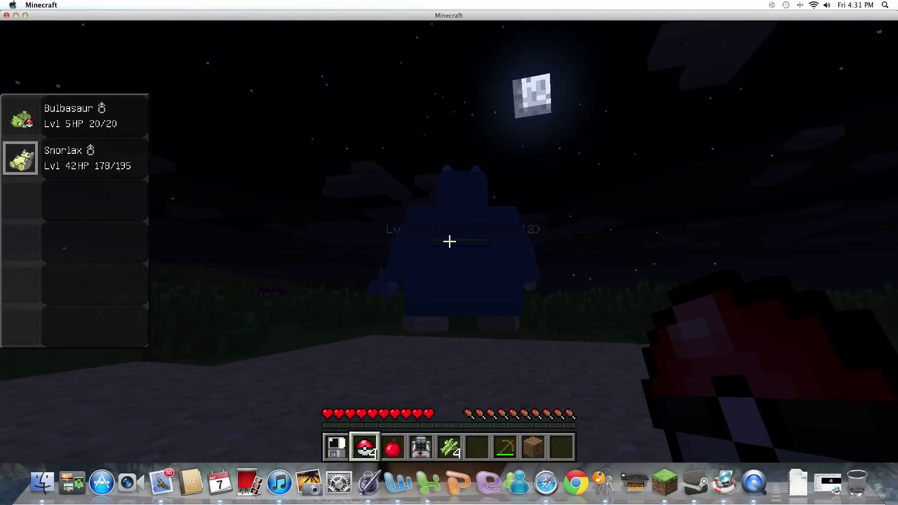
pyautogui.scroll(-2, 449, 241)
pyautogui.scroll(-2, 449, 241)
pyautogui.scroll(1, 449, 242)
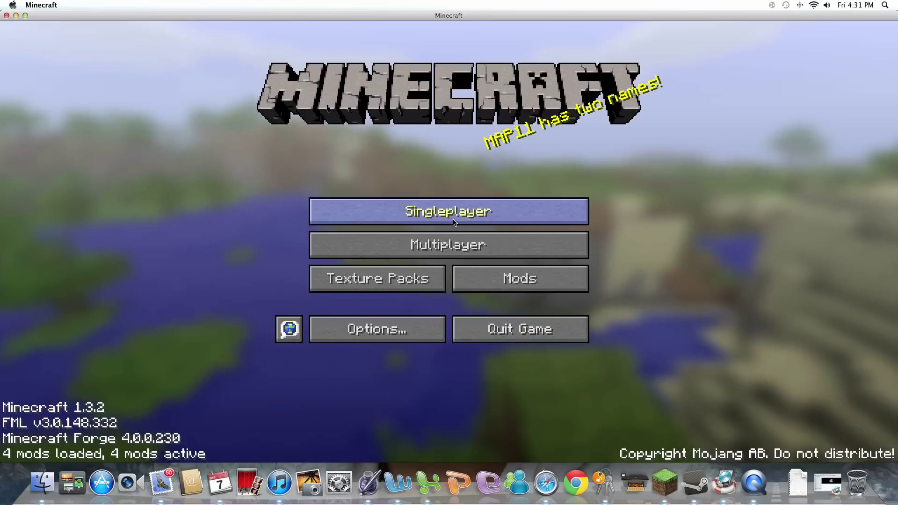
# - Load the survival world 'p' from the Singleplayer world list
pyautogui.click(459, 207)
pyautogui.click(401, 153)
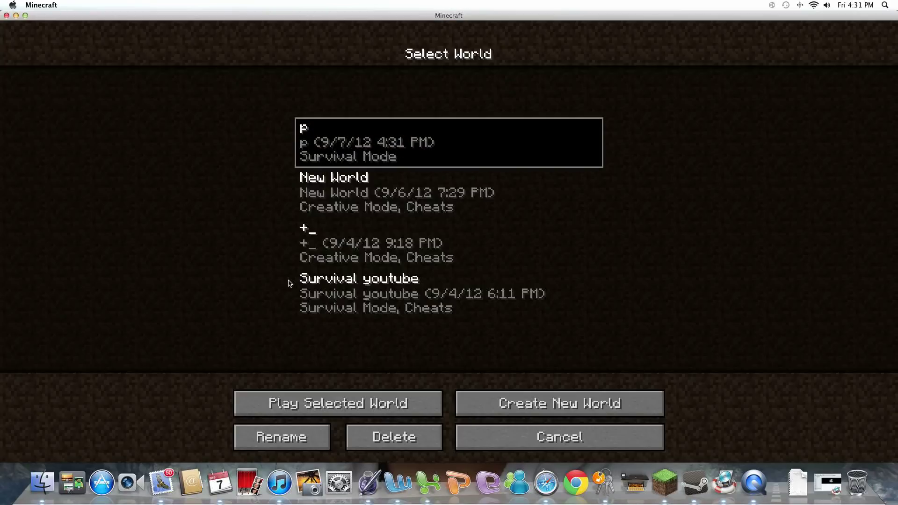
pyautogui.click(341, 404)
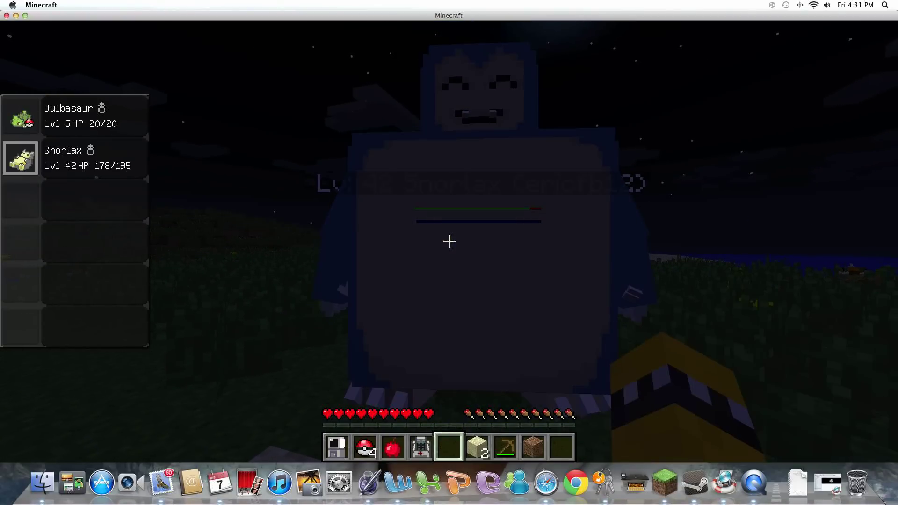
# - Open the inventory to check it, then close it again
pyautogui.press('e')
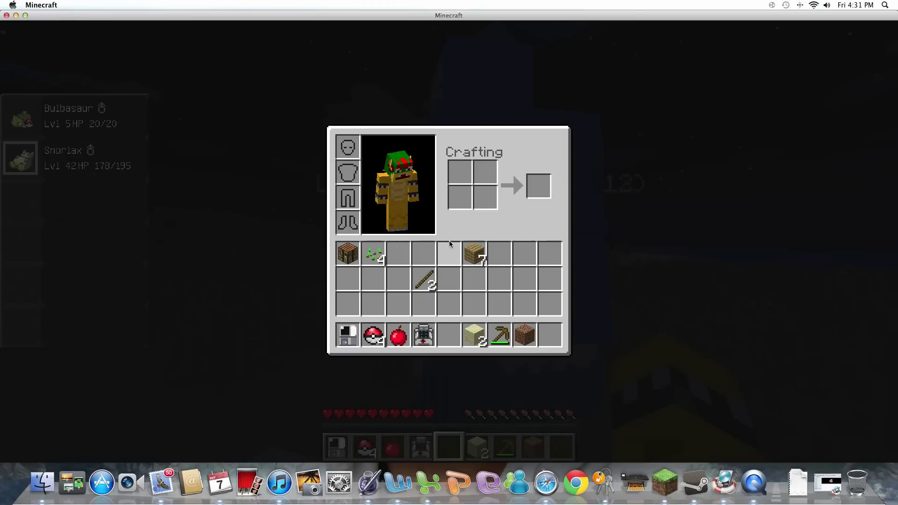
pyautogui.press('e')
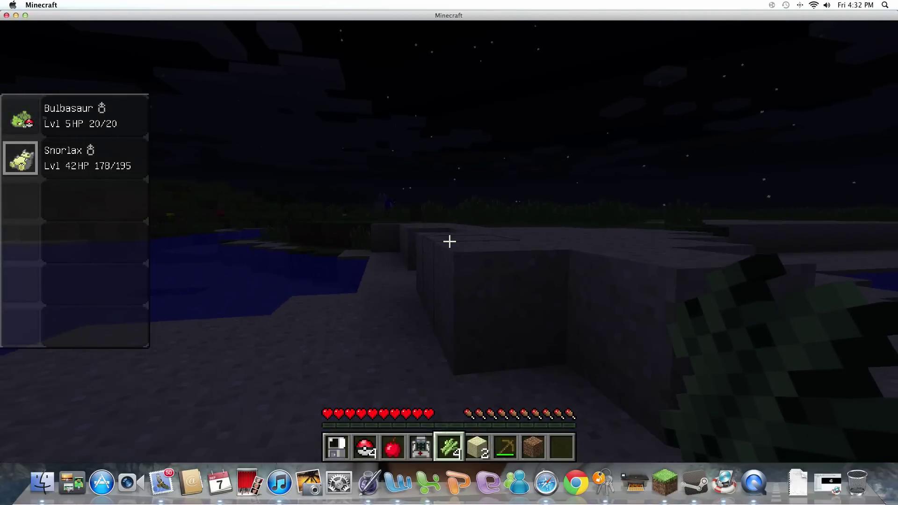
# - Using the PC from hotbar slot 1, move Snorlax into Box 1
pyautogui.press('1')
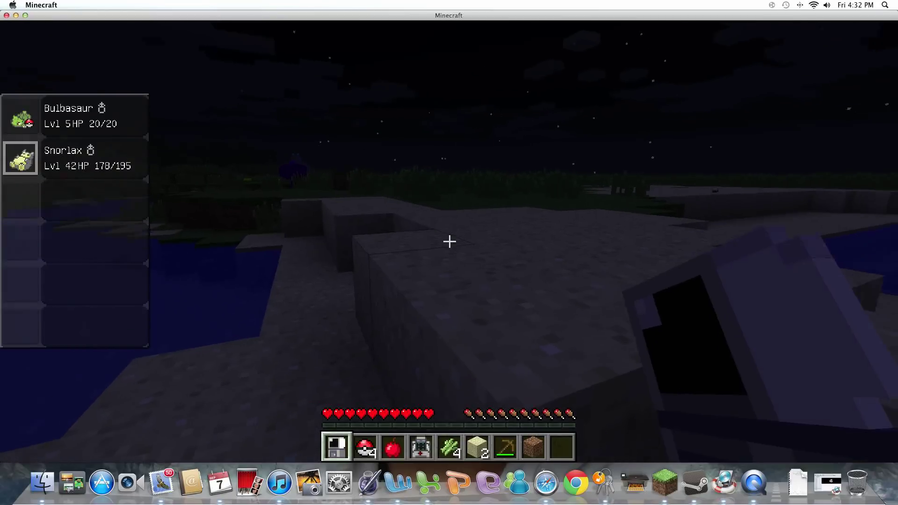
pyautogui.rightClick(449, 242)
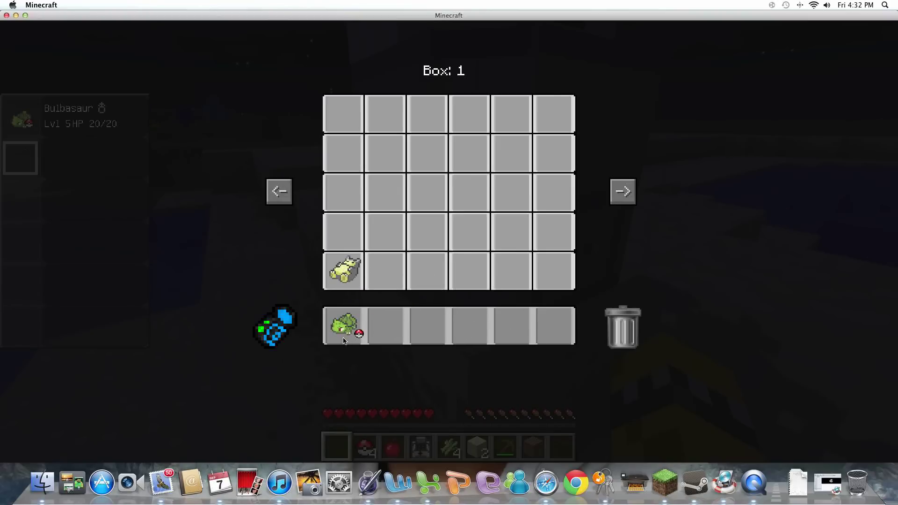
pyautogui.press('Escape')
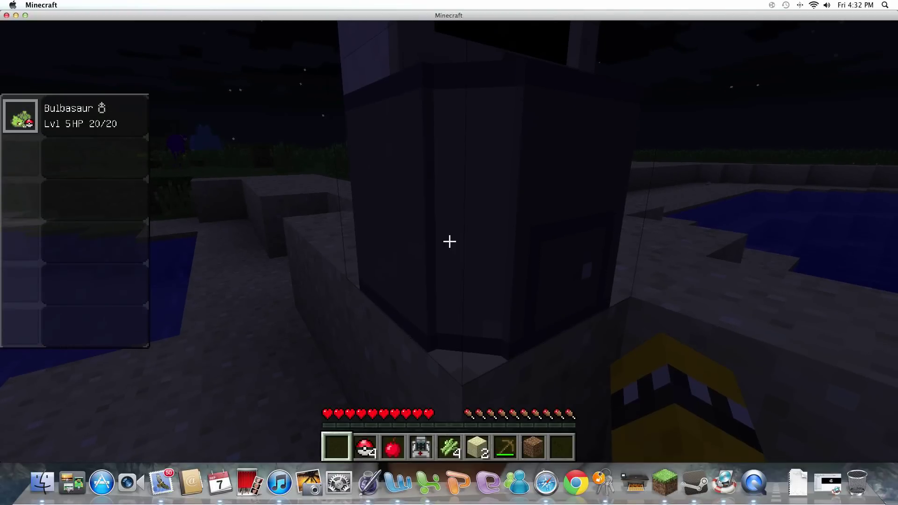
pyautogui.scroll(-3, 449, 242)
# - Mine the PC block to pick it back up, then pause the game
pyautogui.click(449, 241)
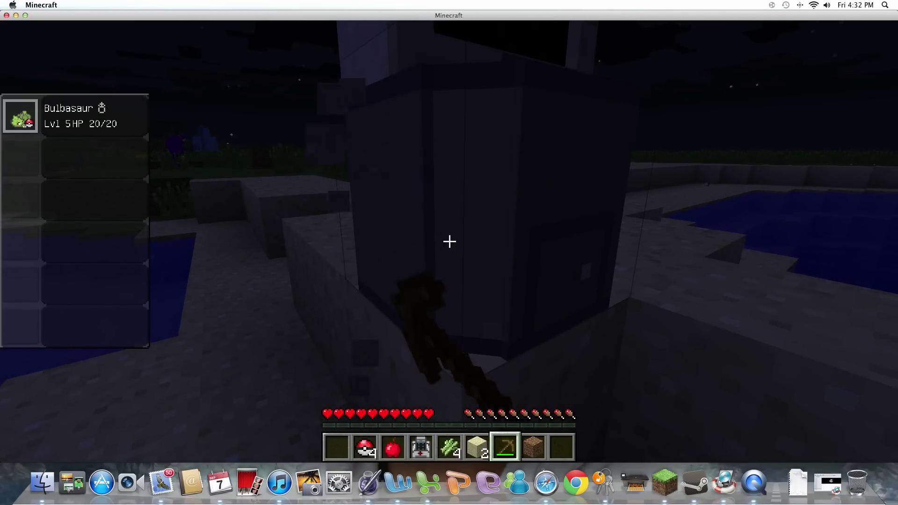
pyautogui.click(449, 242)
pyautogui.scroll(1, 449, 241)
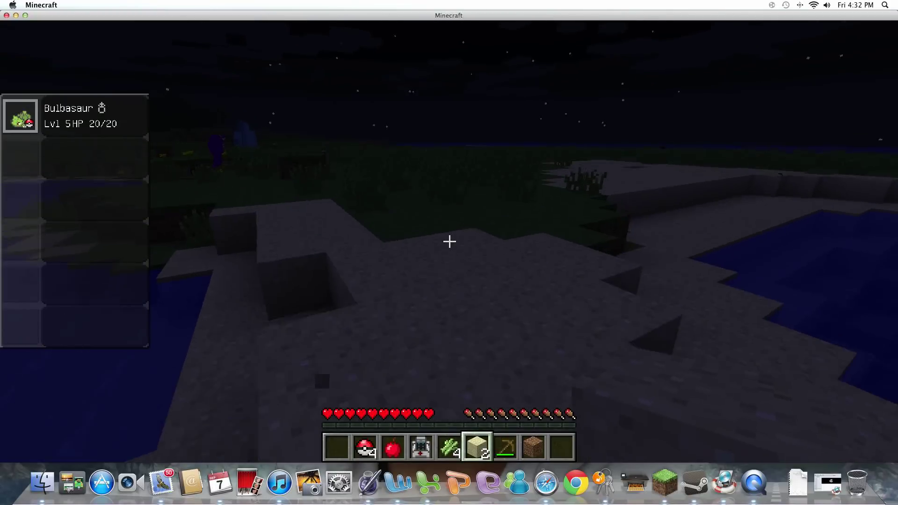
pyautogui.press('Escape')
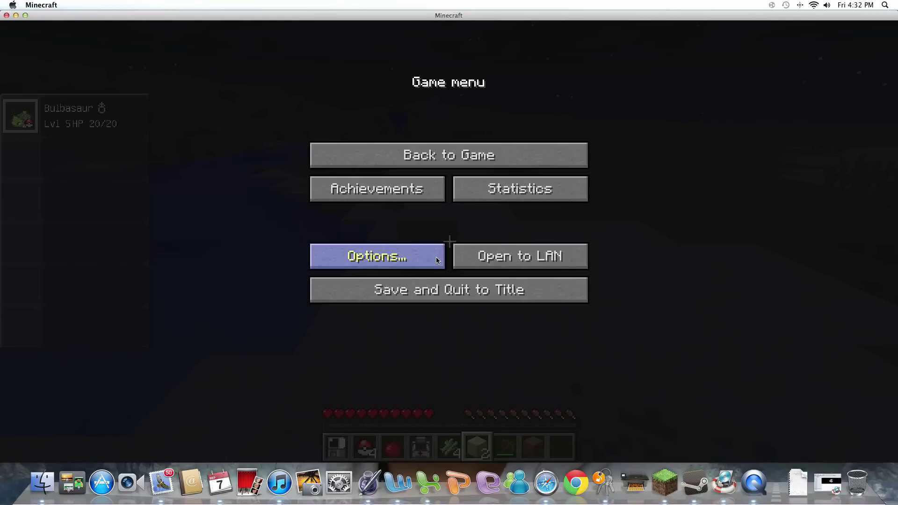